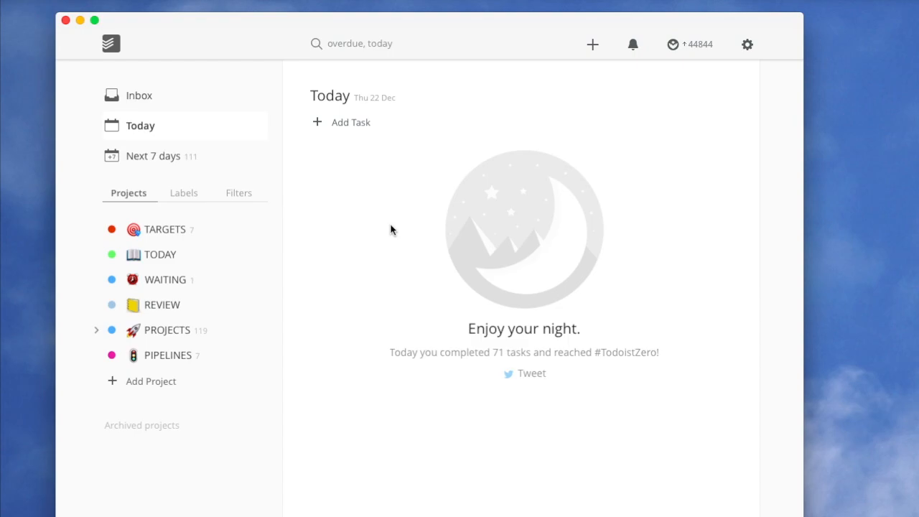
Look over the saved labels and filters, and return to the label list
{"action": "left_click", "coordinate": [181, 196]}
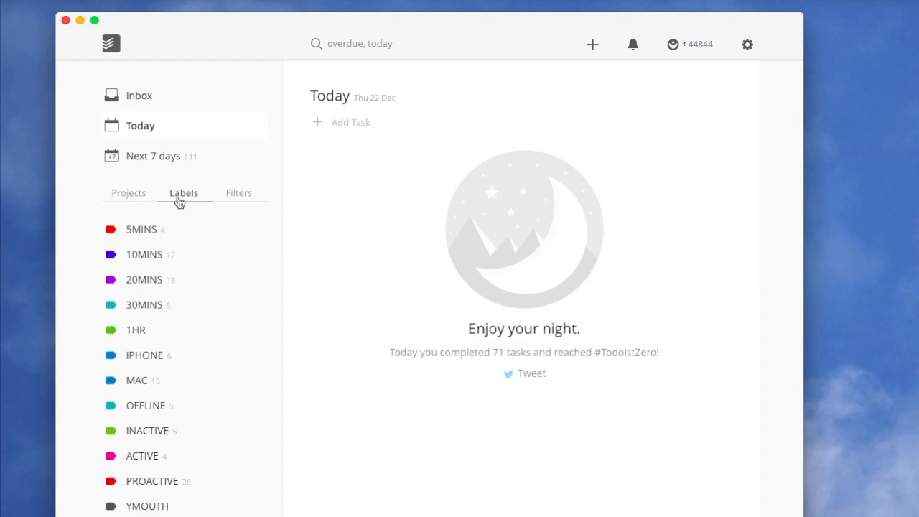
{"action": "left_click", "coordinate": [245, 198]}
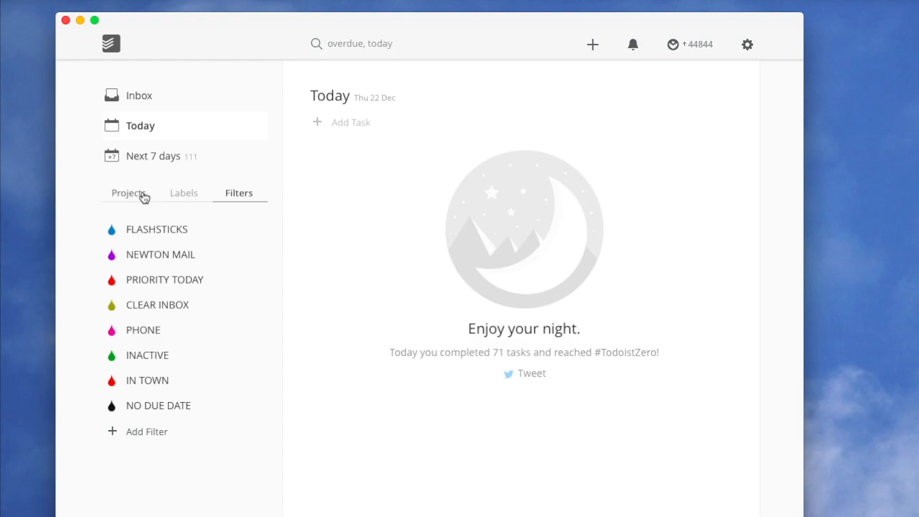
{"action": "left_click", "coordinate": [187, 197]}
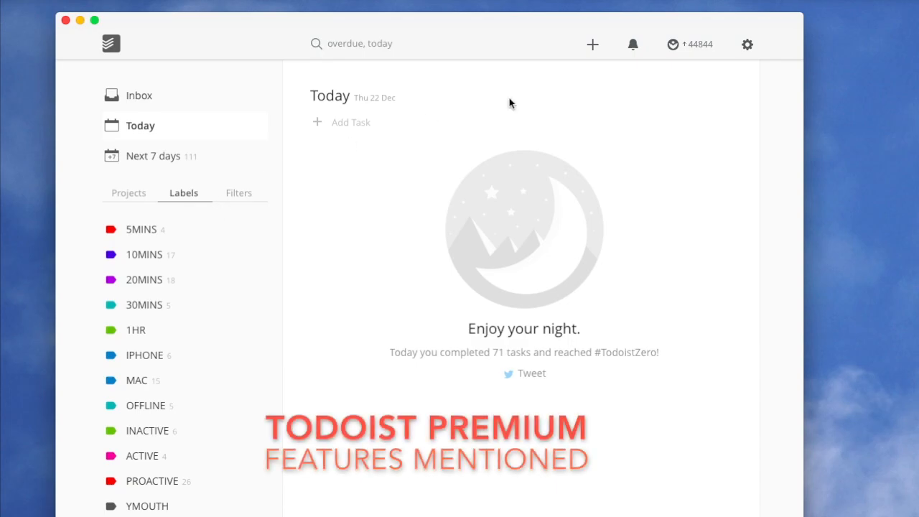
{"action": "left_click", "coordinate": [749, 44]}
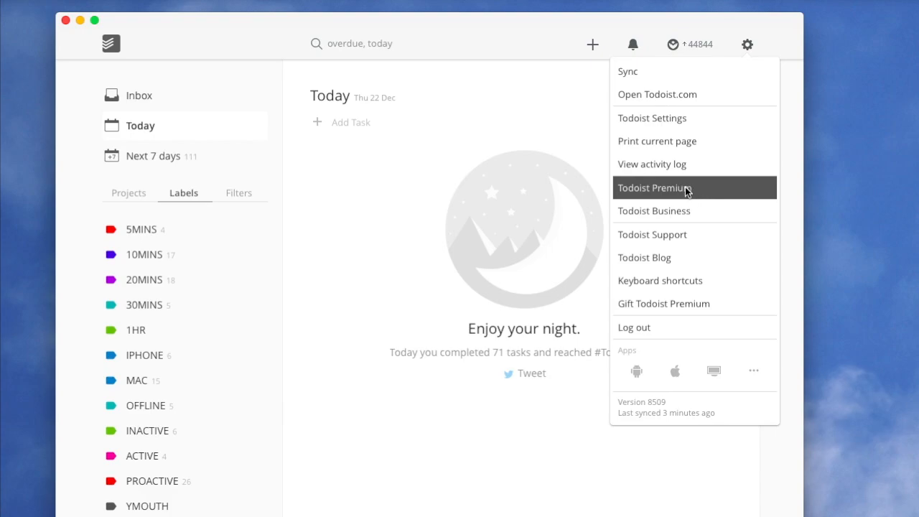
{"action": "left_click", "coordinate": [589, 115]}
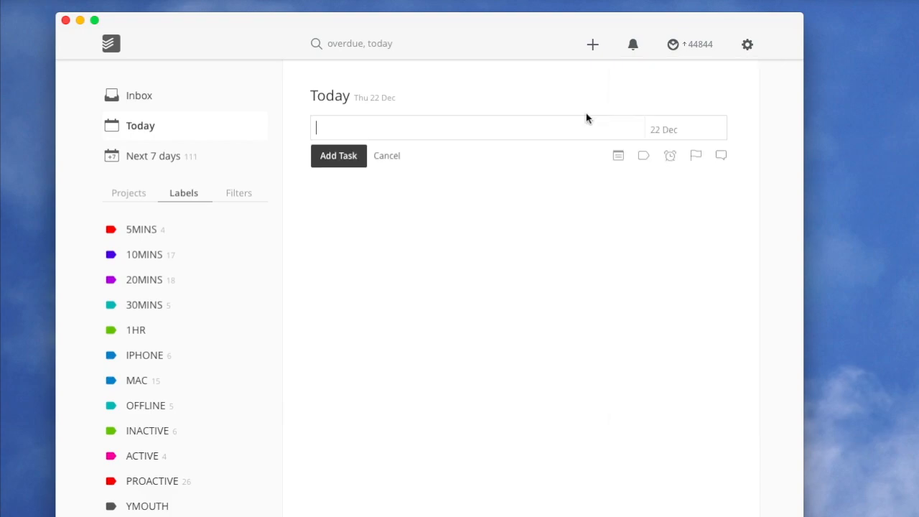
{"action": "left_click", "coordinate": [232, 128]}
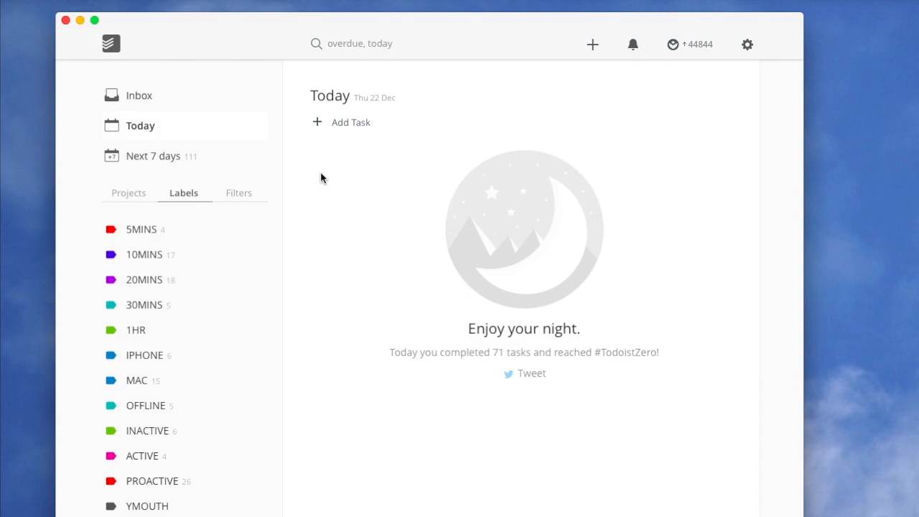
Examine the full list of labels, including the time, tool, energy and location labels
{"action": "mouse_move", "coordinate": [266, 238]}
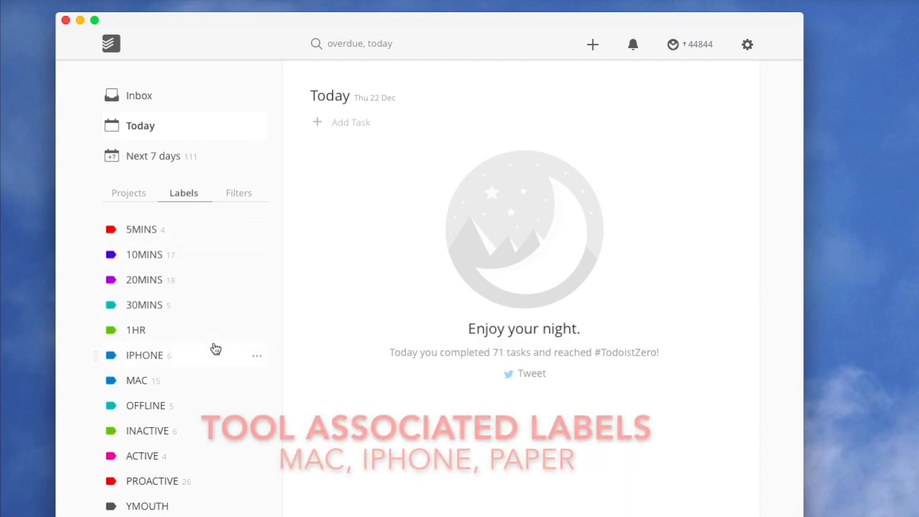
{"action": "scroll", "coordinate": [214, 349], "scroll_direction": "down", "scroll_amount": 2}
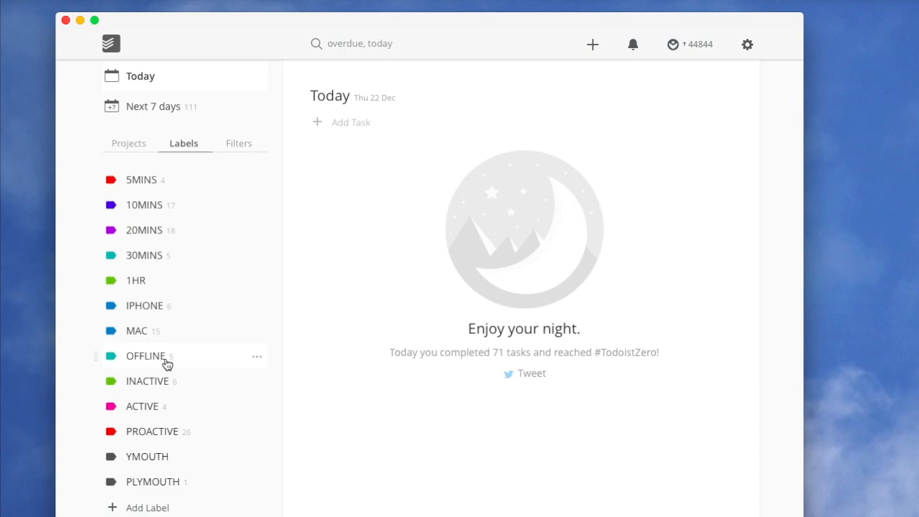
{"action": "scroll", "coordinate": [215, 182], "scroll_direction": "up", "scroll_amount": 2}
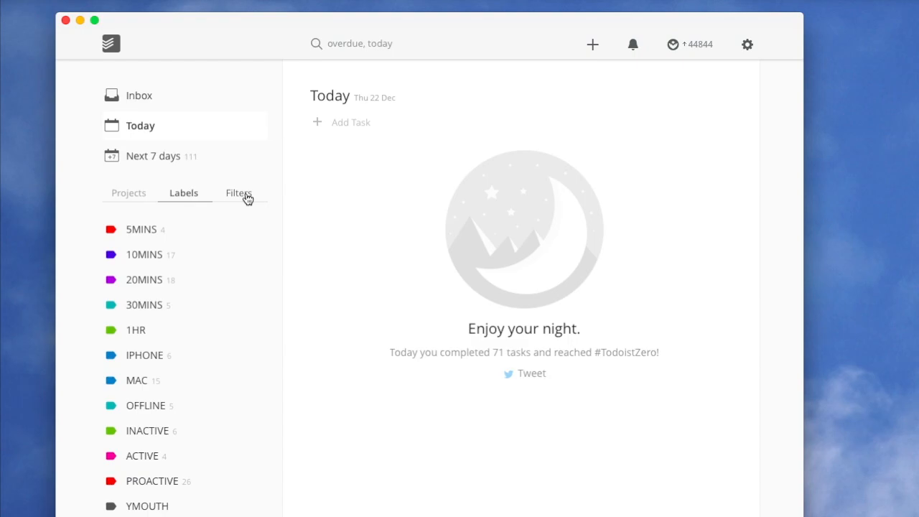
Change the FLASHSTICKS filter's query to "p: FLASHSTICKS & tomorrow" and check the matching tasks
{"action": "left_click", "coordinate": [246, 199]}
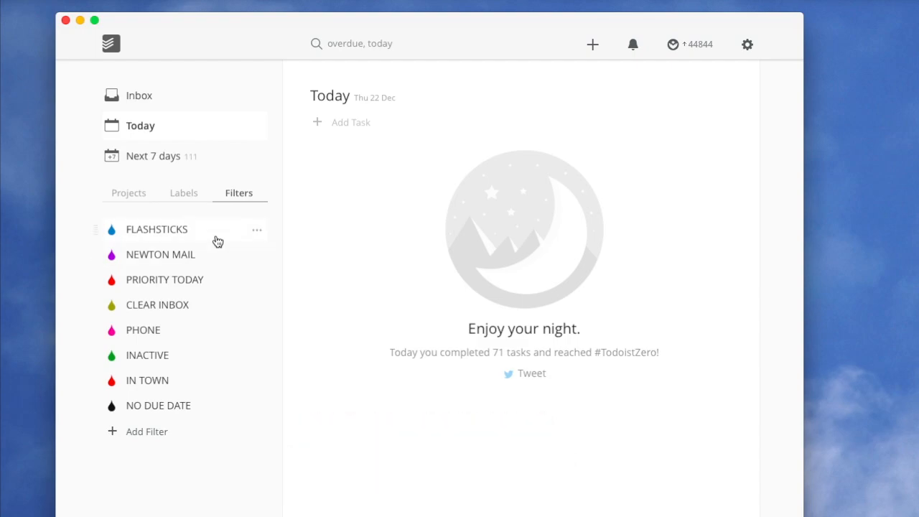
{"action": "left_click", "coordinate": [256, 230]}
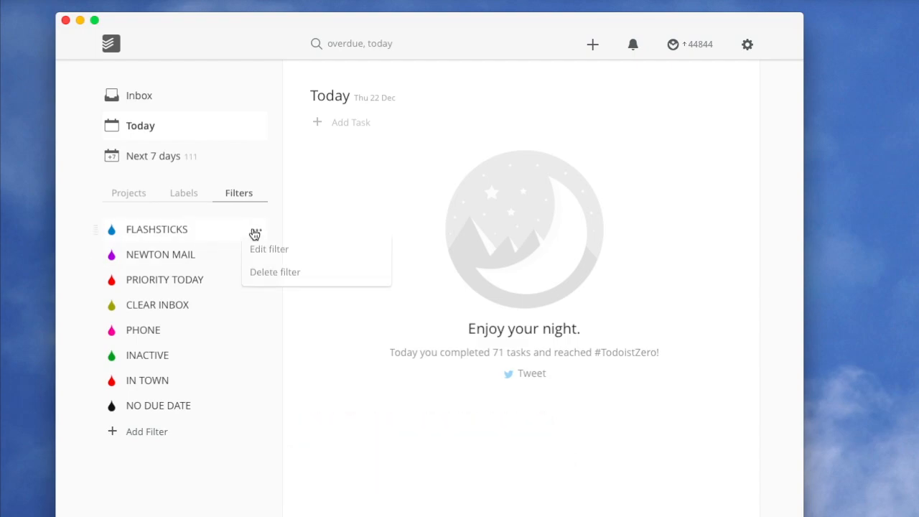
{"action": "left_click", "coordinate": [258, 249]}
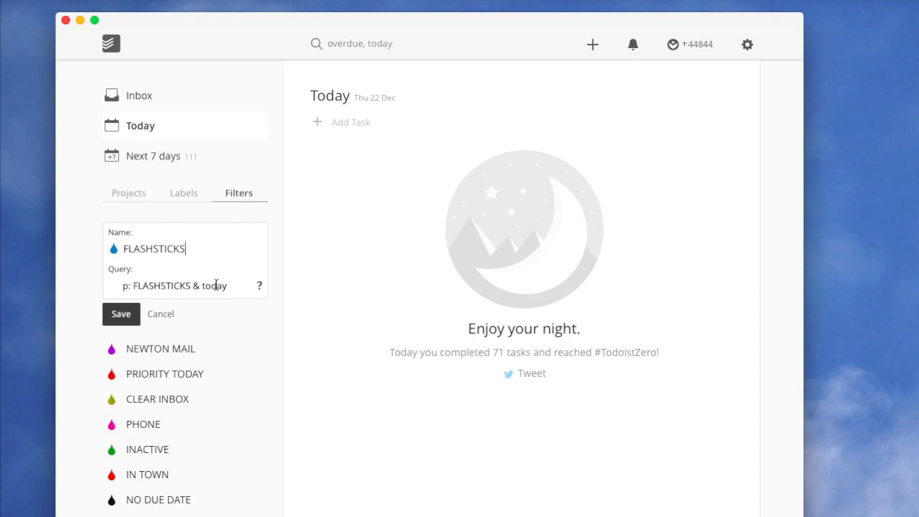
{"action": "left_click", "coordinate": [216, 285]}
{"action": "key", "text": "BackSpace"}
{"action": "type", "text": "morrow"}
{"action": "key", "text": "Delete"}
{"action": "key", "text": "Delete"}
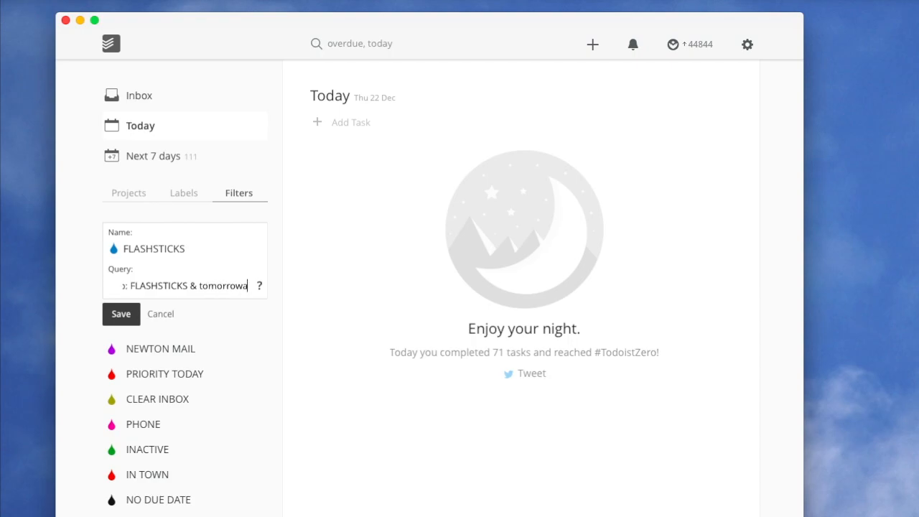
{"action": "key", "text": "Return"}
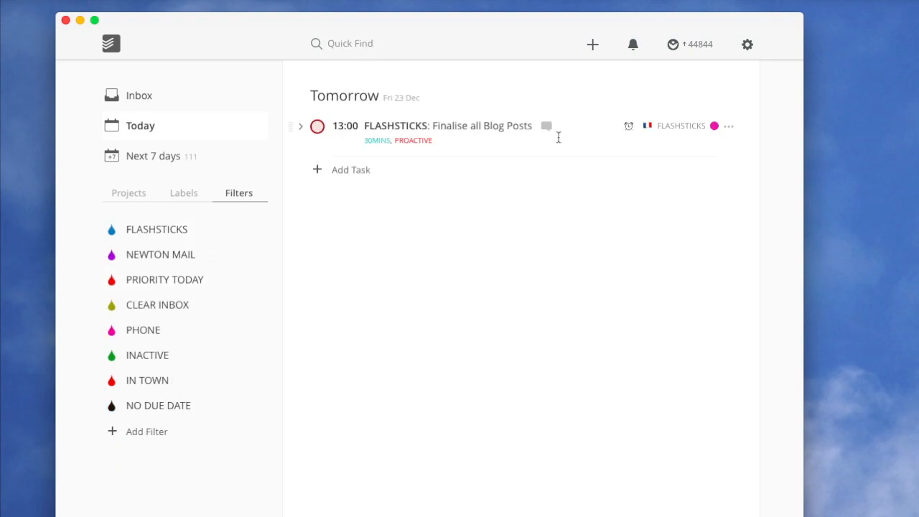
{"action": "left_click", "coordinate": [302, 129]}
{"action": "left_click", "coordinate": [303, 131]}
Set the FLASHSTICKS filter's query to "p: FLASHSTICKS & today" and save it
{"action": "left_click", "coordinate": [257, 230]}
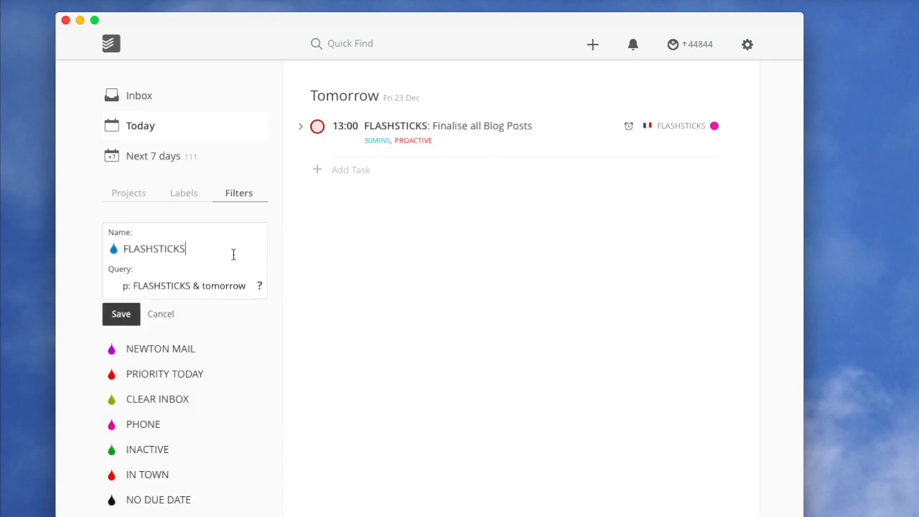
{"action": "double_click", "coordinate": [212, 288]}
{"action": "type", "text": "today"}
{"action": "key", "text": "Return"}
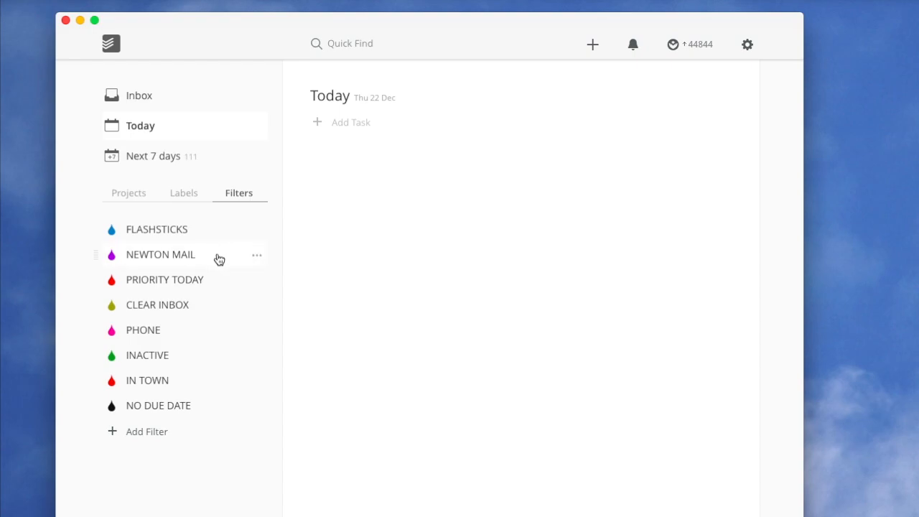
Inspect the queries of the PRIORITY TODAY and CLEAR INBOX filters without changing them
{"action": "left_click", "coordinate": [256, 284]}
{"action": "left_click", "coordinate": [265, 301]}
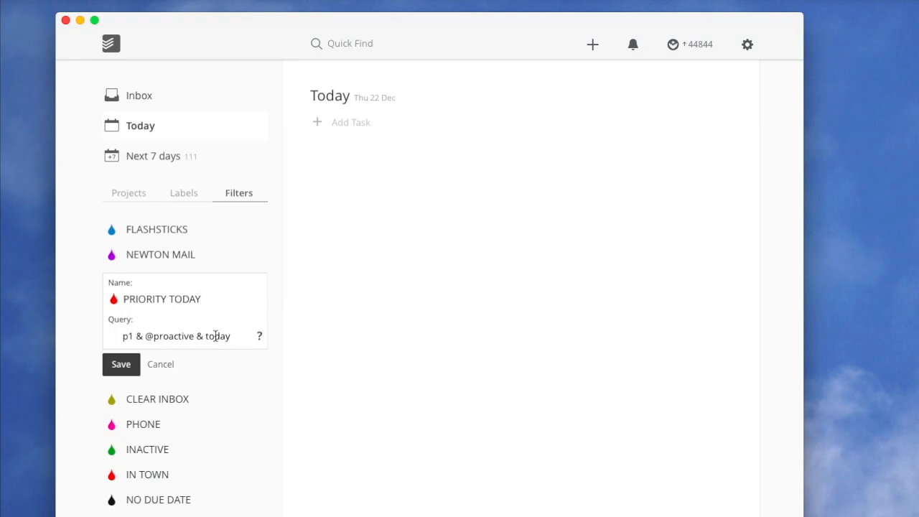
{"action": "left_click", "coordinate": [171, 366]}
{"action": "left_click", "coordinate": [260, 309]}
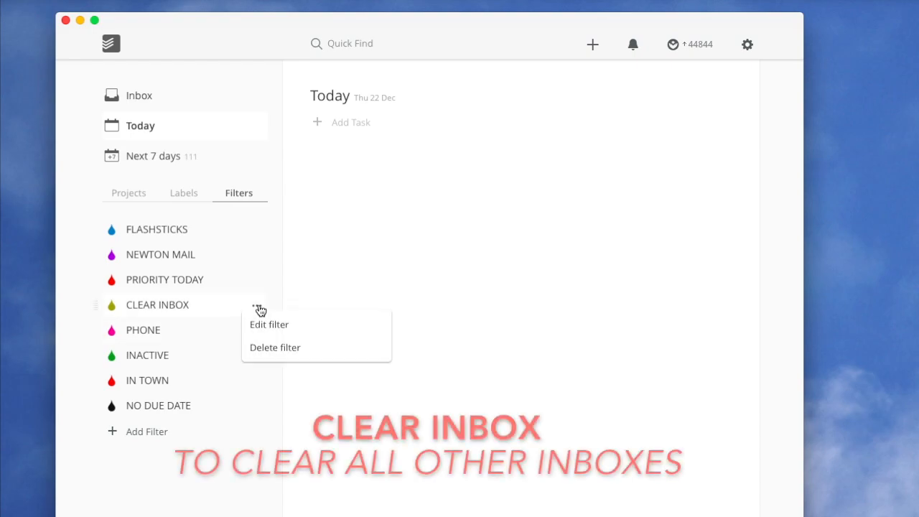
{"action": "left_click", "coordinate": [269, 325]}
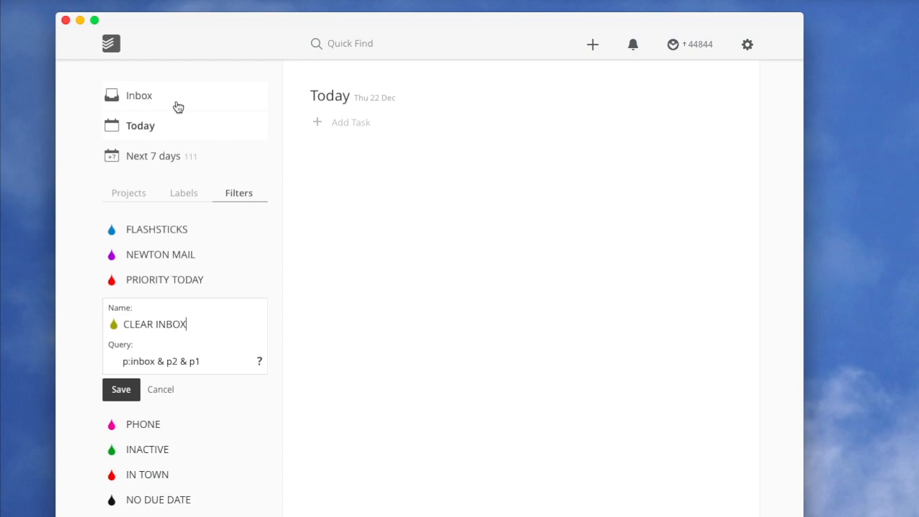
{"action": "left_click", "coordinate": [169, 392]}
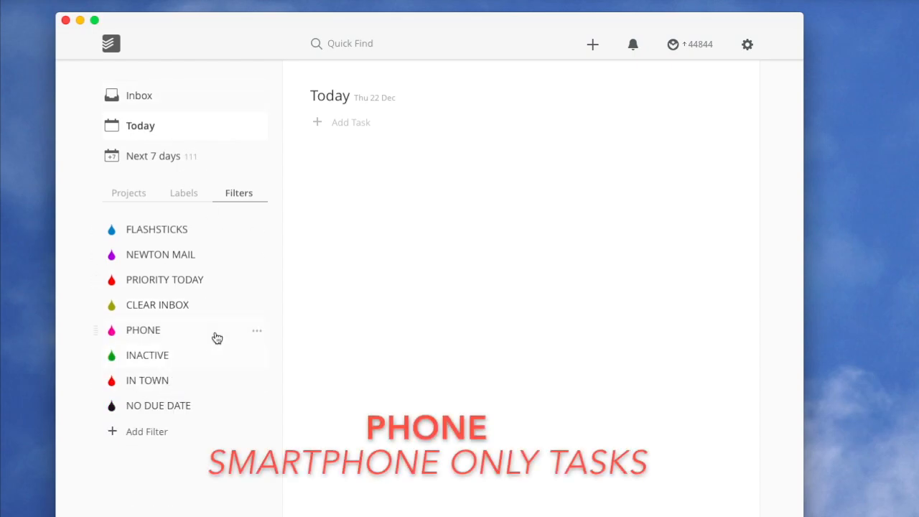
{"action": "left_click", "coordinate": [258, 332]}
{"action": "left_click", "coordinate": [261, 349]}
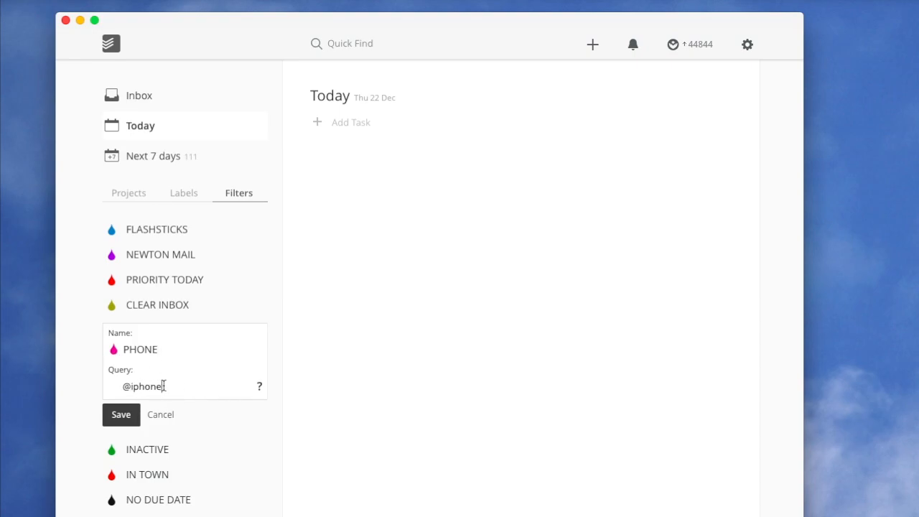
{"action": "type", "text": "@5MINS"}
{"action": "left_click", "coordinate": [118, 415]}
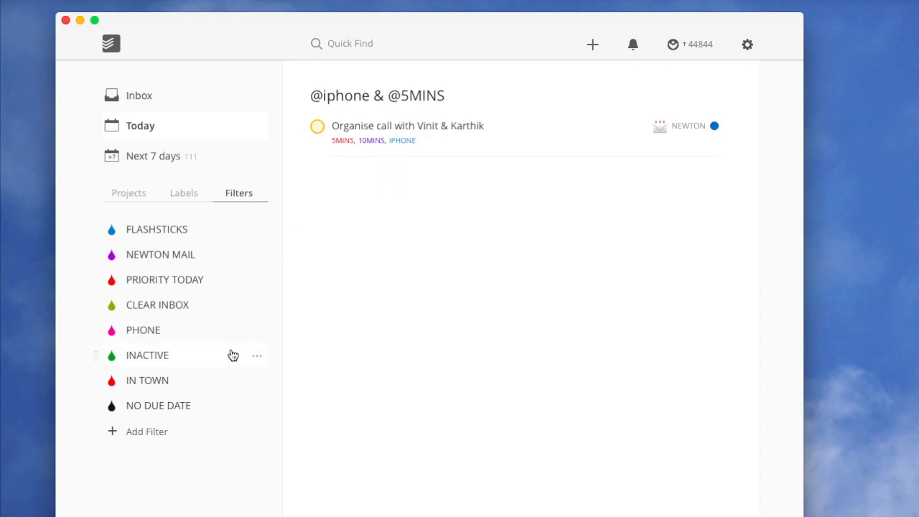
{"action": "left_click", "coordinate": [257, 331]}
{"action": "left_click", "coordinate": [265, 350]}
{"action": "left_click_drag", "start_coordinate": [160, 385], "coordinate": [267, 389]}
{"action": "key", "text": "BackSpace"}
{"action": "key", "text": "Return"}
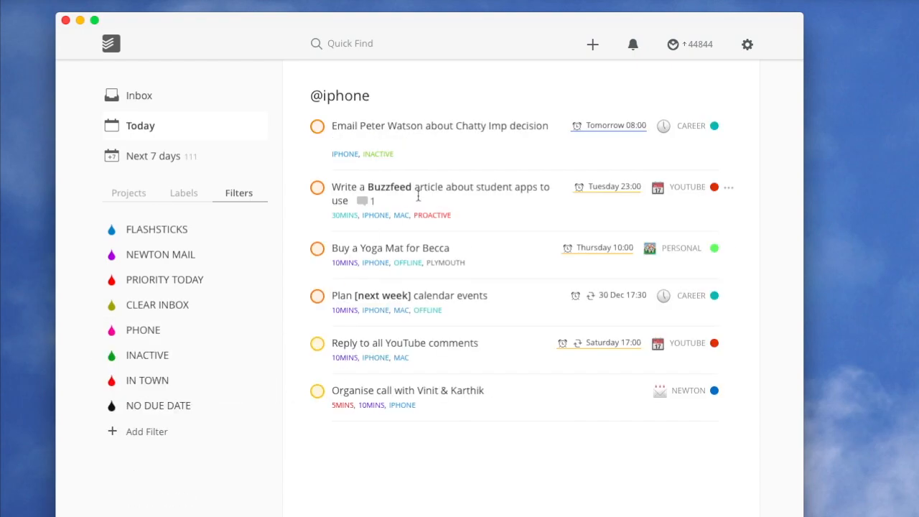
{"action": "left_click", "coordinate": [198, 357]}
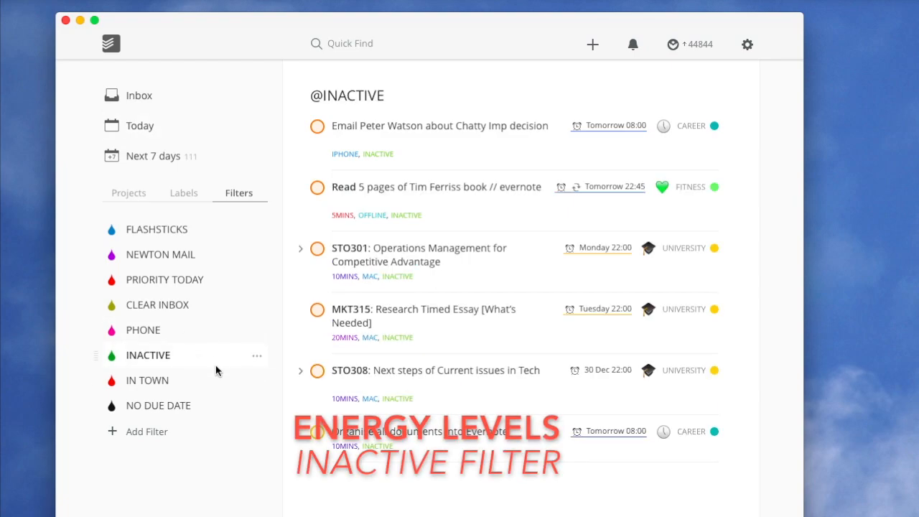
{"action": "left_click", "coordinate": [205, 377]}
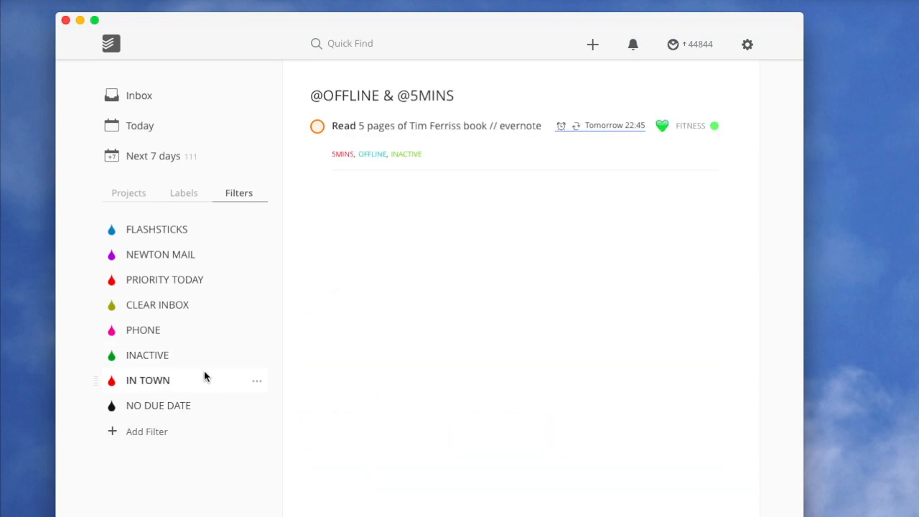
{"action": "left_click", "coordinate": [258, 358]}
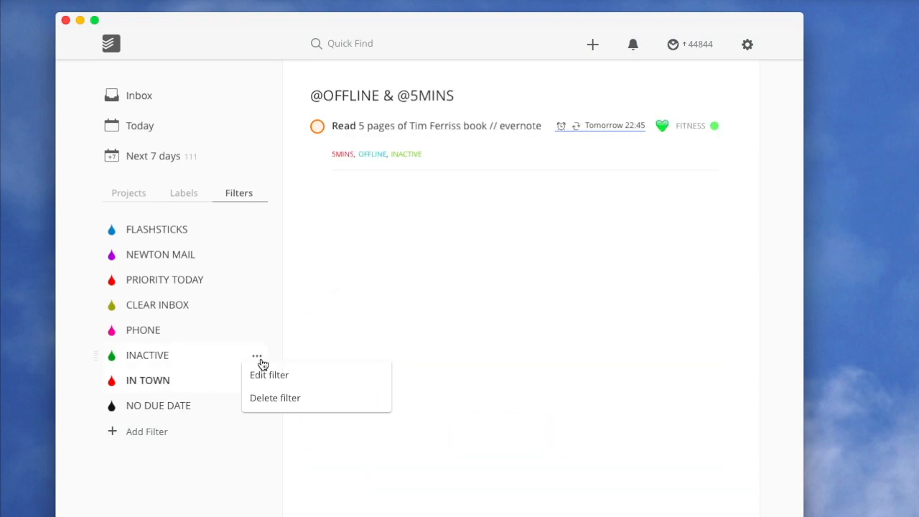
{"action": "left_click", "coordinate": [267, 374]}
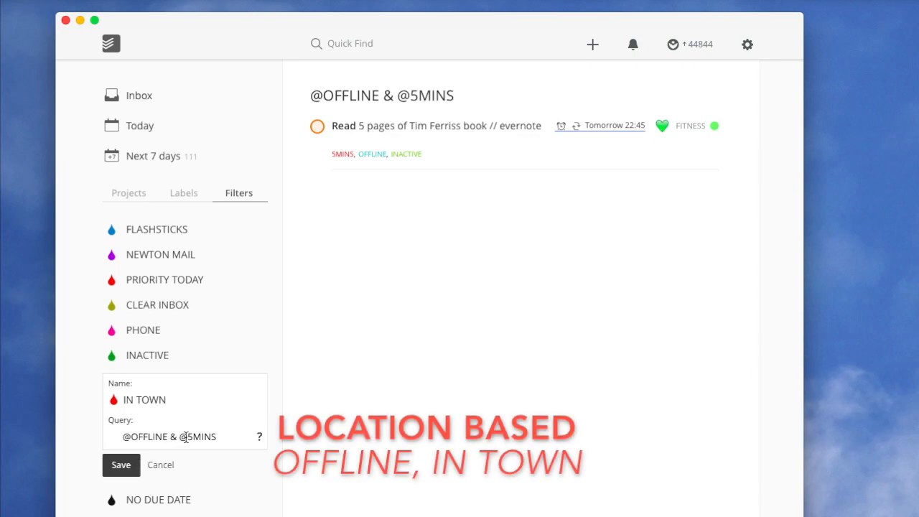
{"action": "double_click", "coordinate": [191, 437]}
{"action": "type", "text": "PLYMOUTH"}
{"action": "key", "text": "Return"}
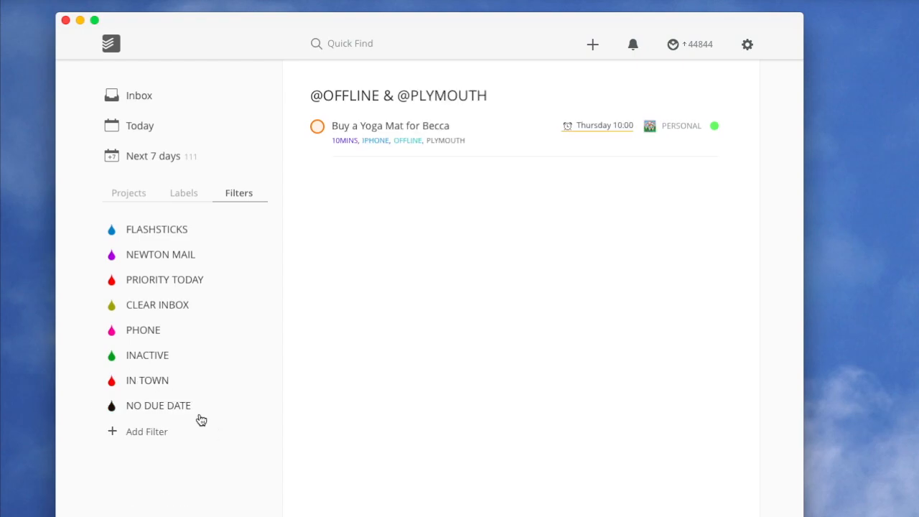
Open the NO DUE DATE filter and read through its whole task list
{"action": "left_click", "coordinate": [176, 410]}
{"action": "scroll", "coordinate": [352, 393], "scroll_direction": "down", "scroll_amount": 20}
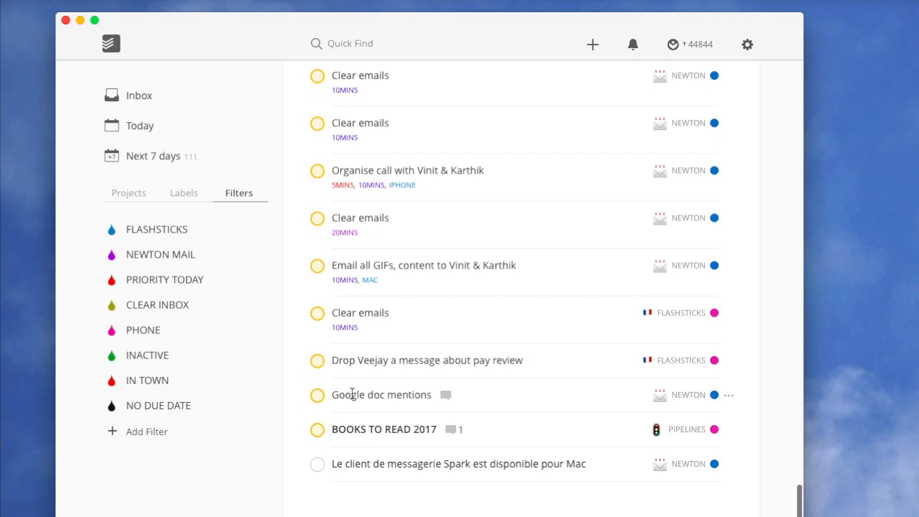
{"action": "scroll", "coordinate": [352, 394], "scroll_direction": "up", "scroll_amount": 20}
{"action": "scroll", "coordinate": [352, 393], "scroll_direction": "up", "scroll_amount": 4}
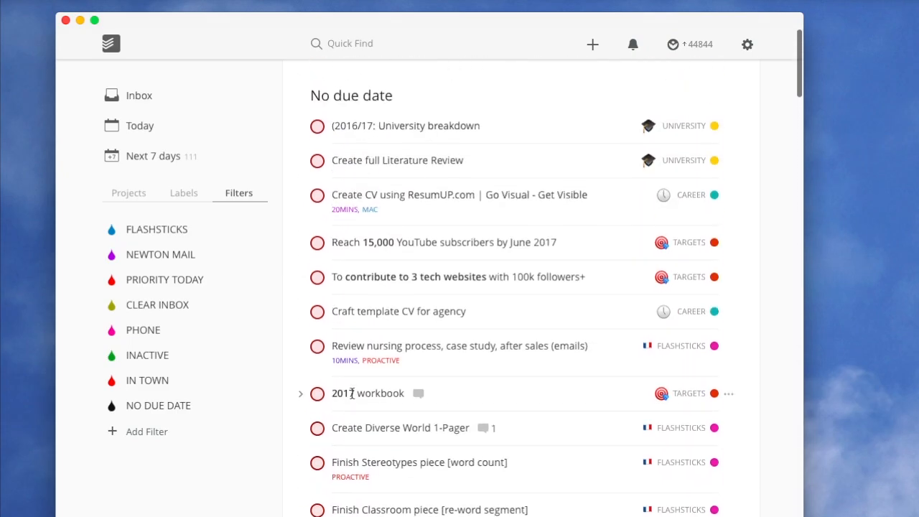
{"action": "scroll", "coordinate": [352, 393], "scroll_direction": "down", "scroll_amount": 12}
{"action": "scroll", "coordinate": [352, 394], "scroll_direction": "down", "scroll_amount": 10}
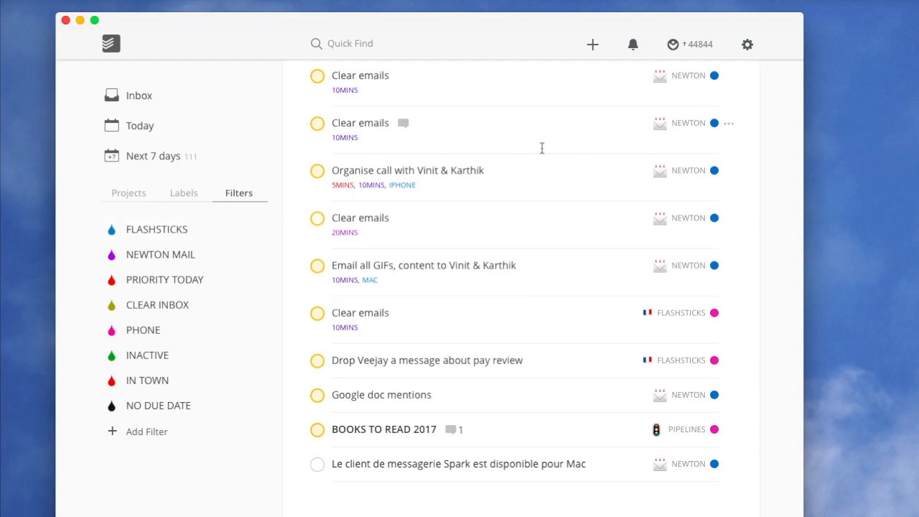
{"action": "scroll", "coordinate": [396, 237], "scroll_direction": "up", "scroll_amount": 15}
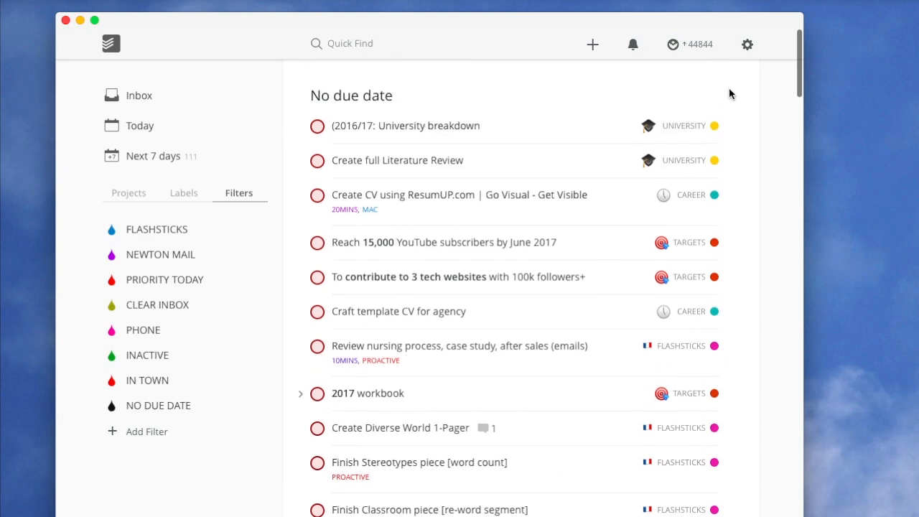
Show the tasks labelled 5MINS, and those matching the FLASHSTICKS filter
{"action": "left_click", "coordinate": [169, 194]}
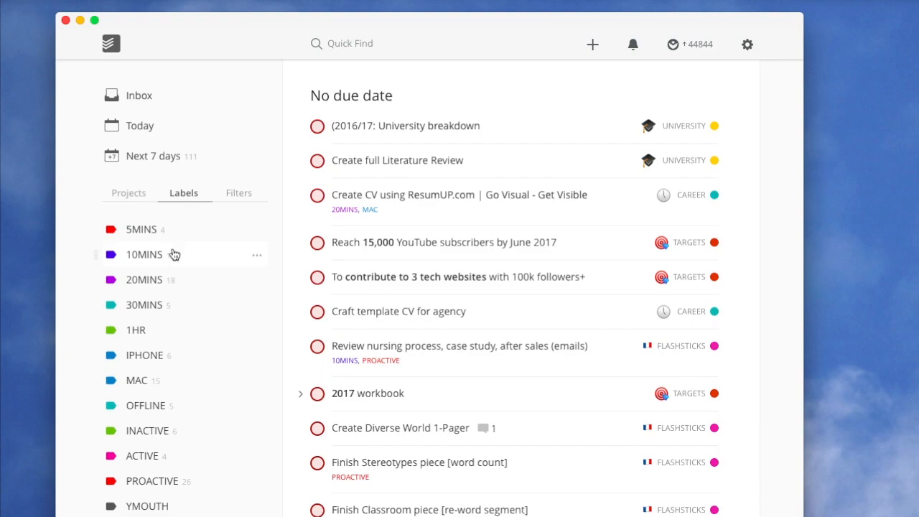
{"action": "left_click", "coordinate": [173, 233]}
{"action": "left_click", "coordinate": [228, 199]}
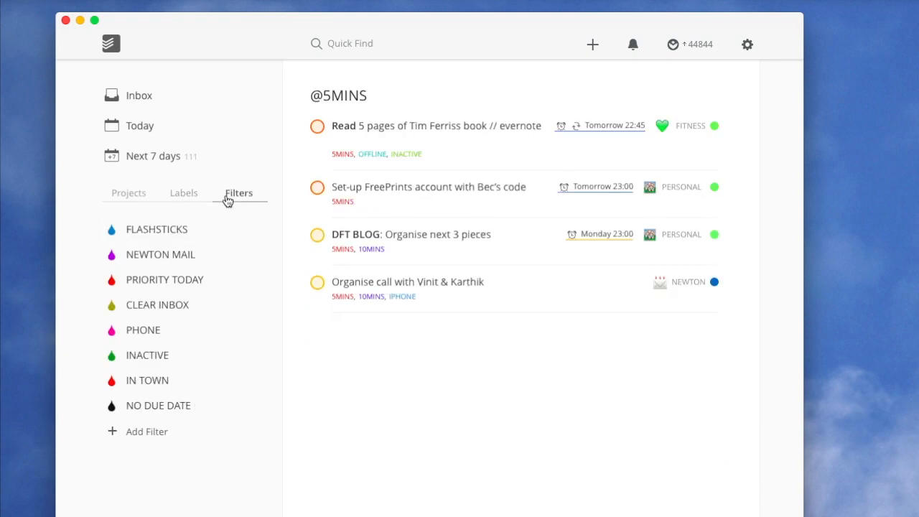
{"action": "left_click", "coordinate": [195, 238]}
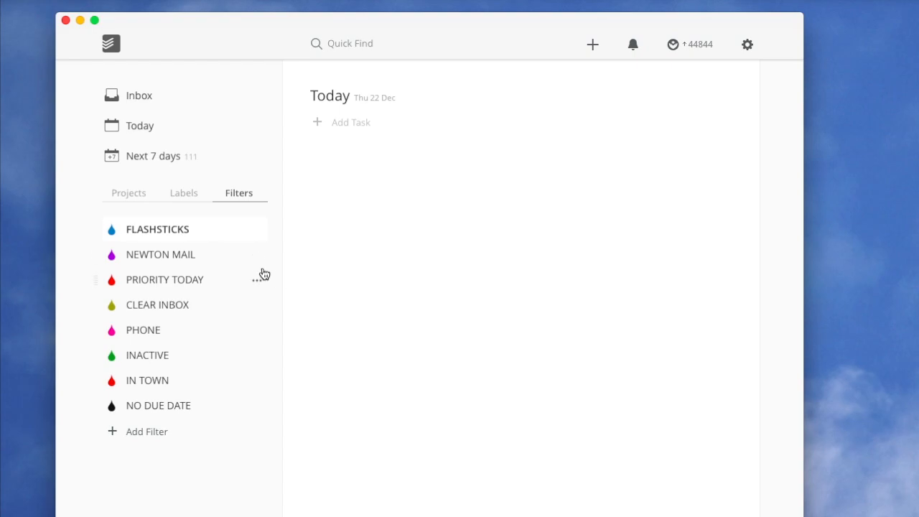
Start a new filter and name it "HIGH ENERGY, 5 DAY"
{"action": "left_click", "coordinate": [163, 432]}
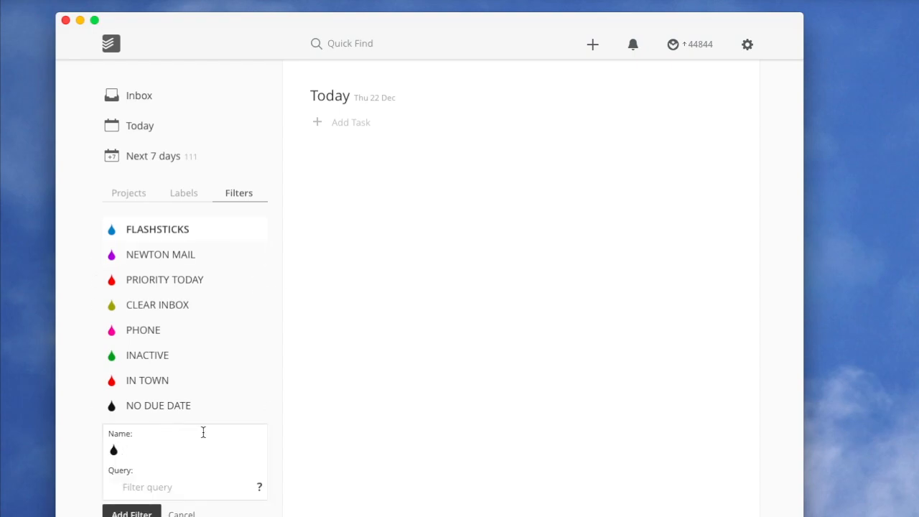
{"action": "type", "text": "HIGH"}
{"action": "type", "text": ", "}
{"action": "type", "text": "ENERGY"}
{"action": "type", "text": ", %DAY"}
{"action": "key", "text": "BackSpace"}
{"action": "key", "text": "BackSpace"}
{"action": "key", "text": "BackSpace"}
{"action": "key", "text": "BackSpace"}
{"action": "type", "text": "5 DAY"}
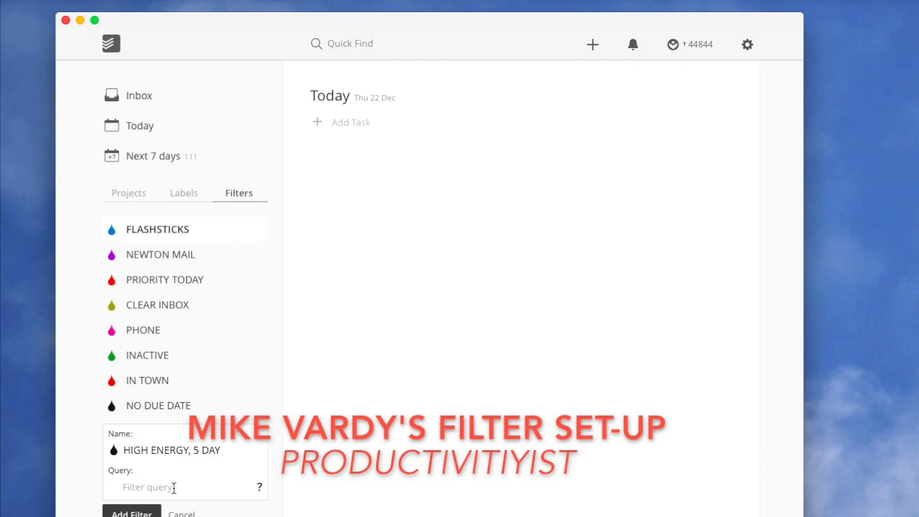
{"action": "left_click", "coordinate": [174, 489]}
{"action": "type", "text": "@5MINS & @PROACTIVE"}
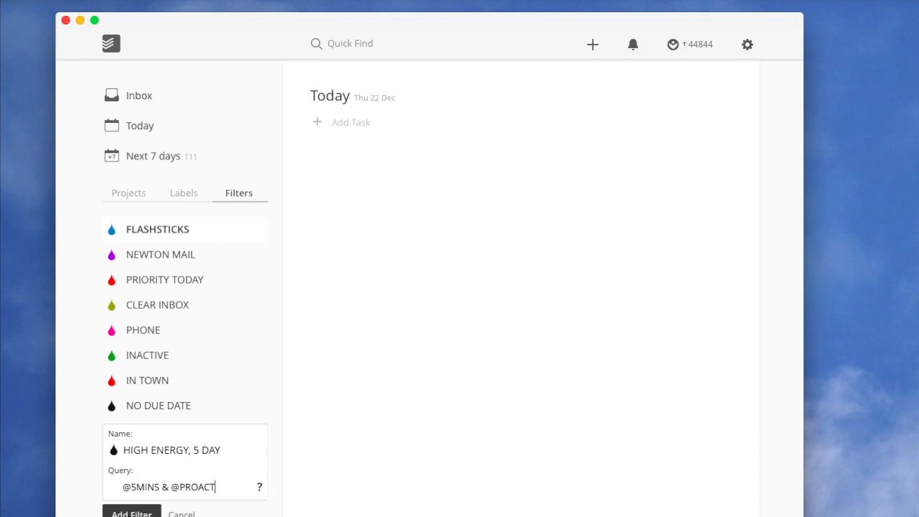
{"action": "left_click_drag", "start_coordinate": [170, 487], "coordinate": [107, 487]}
{"action": "key", "text": "BackSpace"}
{"action": "key", "text": "super+a"}
{"action": "key", "text": "Right"}
{"action": "type", "text": "& next 5 days"}
{"action": "key", "text": "Return"}
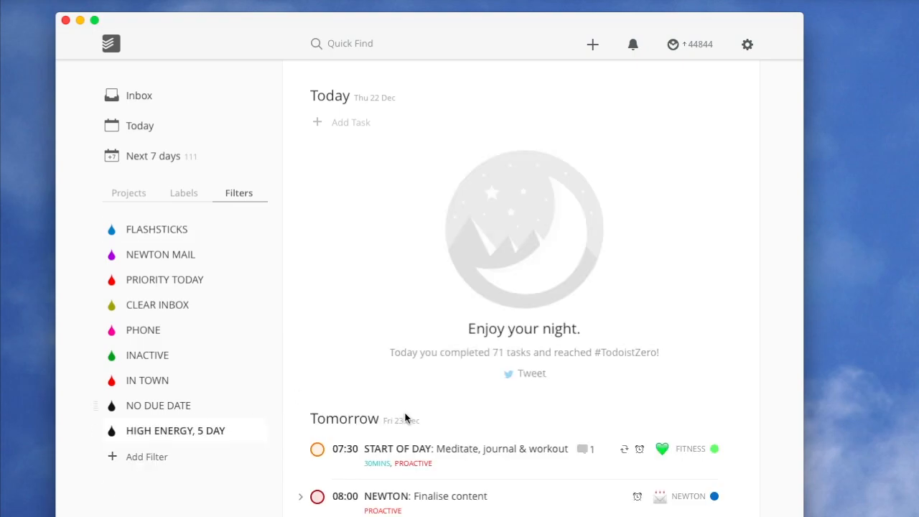
Read through the day-by-day task list of the HIGH ENERGY, 5 DAY filter
{"action": "scroll", "coordinate": [498, 395], "scroll_direction": "down", "scroll_amount": 10}
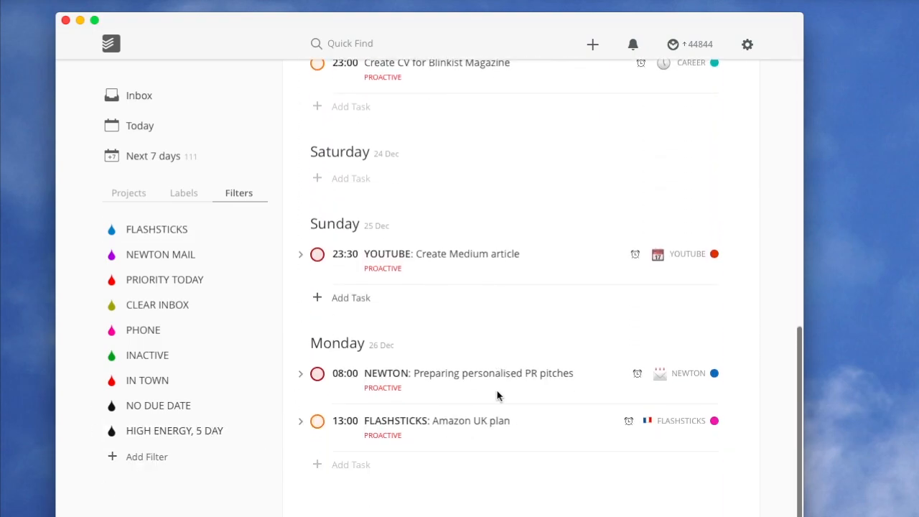
{"action": "scroll", "coordinate": [497, 391], "scroll_direction": "up", "scroll_amount": 5}
{"action": "scroll", "coordinate": [497, 391], "scroll_direction": "up", "scroll_amount": 5}
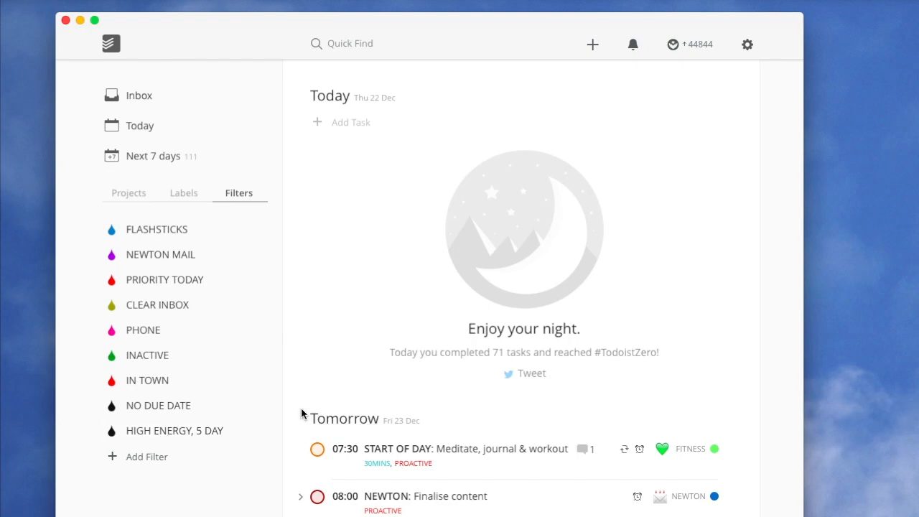
{"action": "scroll", "coordinate": [380, 411], "scroll_direction": "down", "scroll_amount": 10}
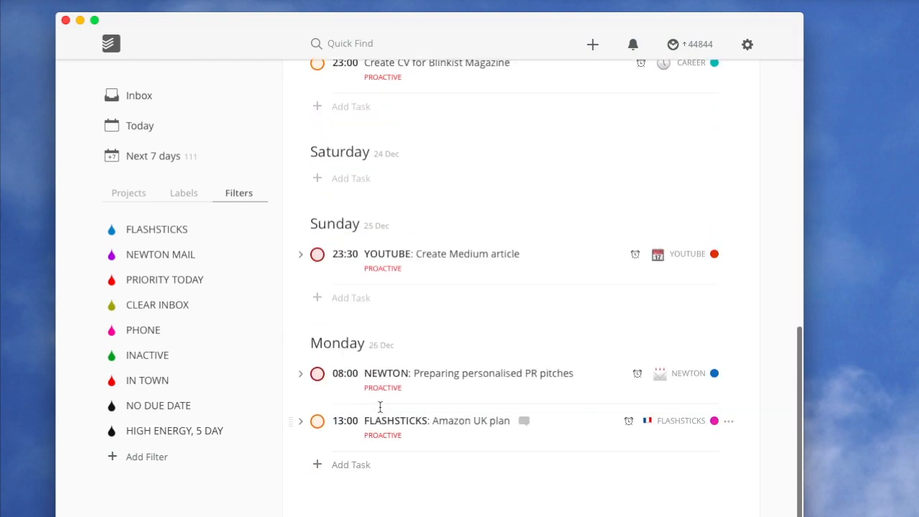
{"action": "scroll", "coordinate": [380, 407], "scroll_direction": "up", "scroll_amount": 10}
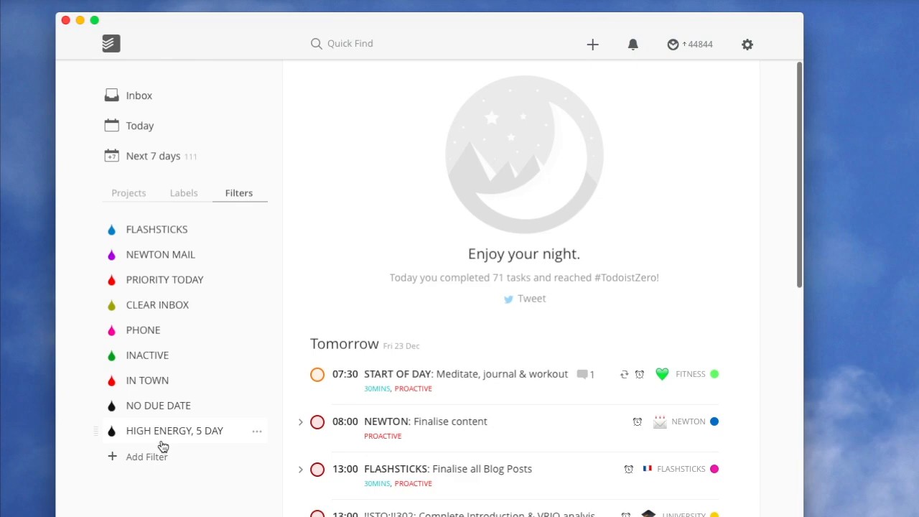
Review the name and query of the HIGH ENERGY, 5 DAY filter in its edit form and save it
{"action": "left_click", "coordinate": [257, 435]}
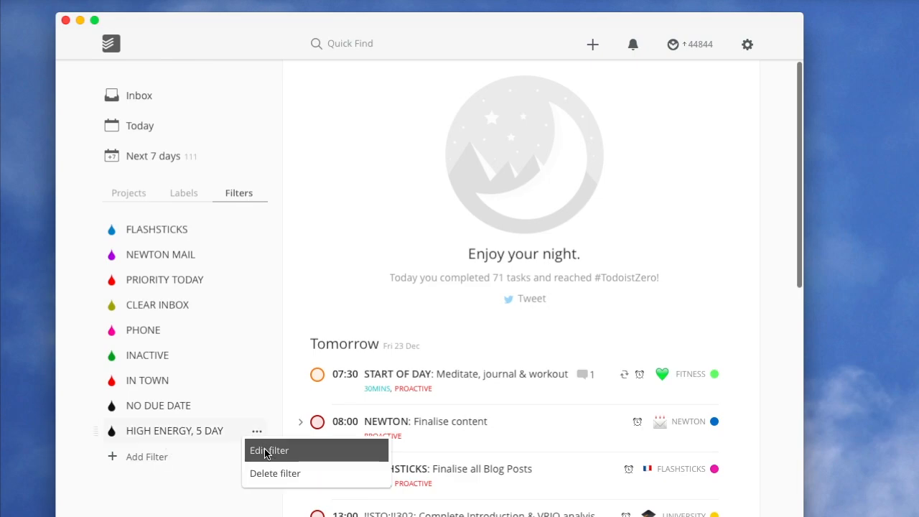
{"action": "left_click", "coordinate": [268, 447]}
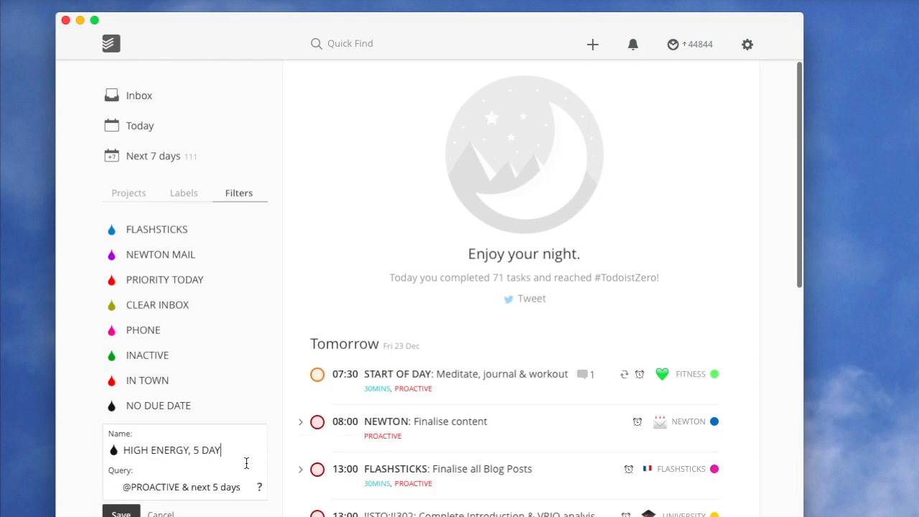
{"action": "left_click", "coordinate": [132, 511]}
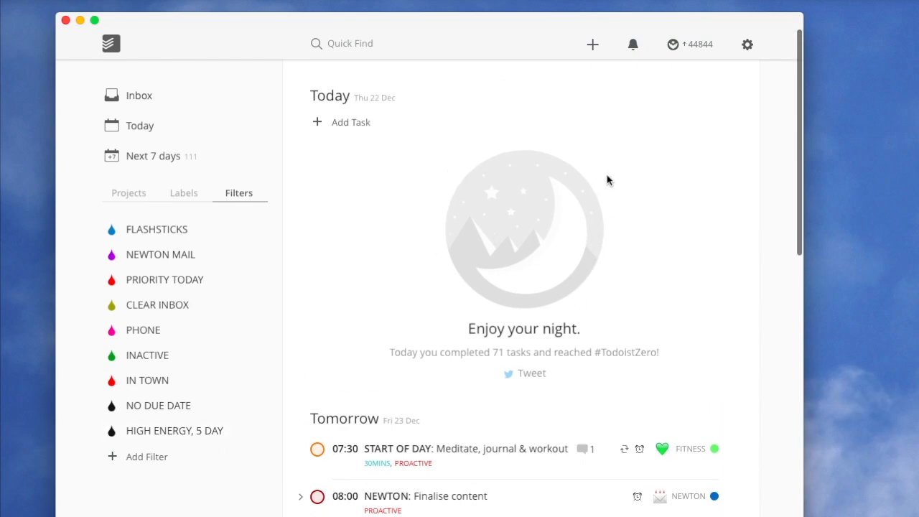
Examine the start page choices in the general Todoist settings, and close the settings without picking another
{"action": "left_click", "coordinate": [749, 47]}
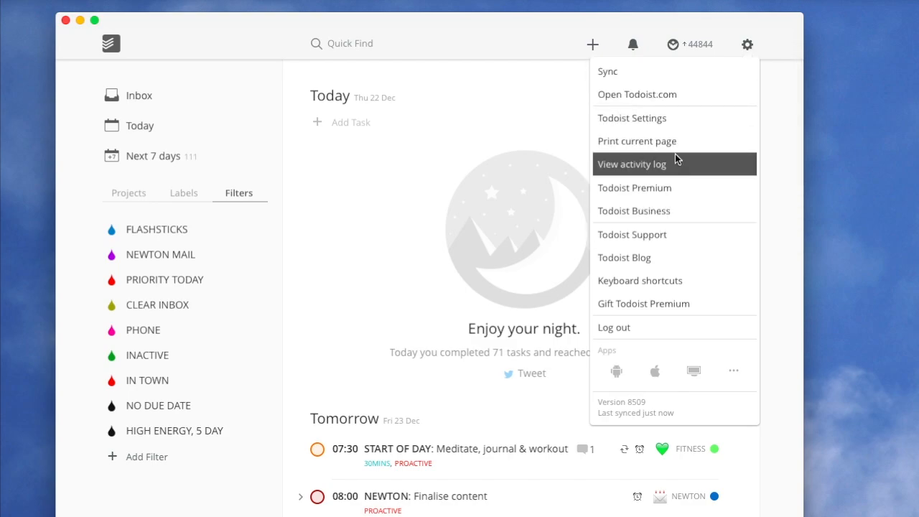
{"action": "left_click", "coordinate": [674, 118]}
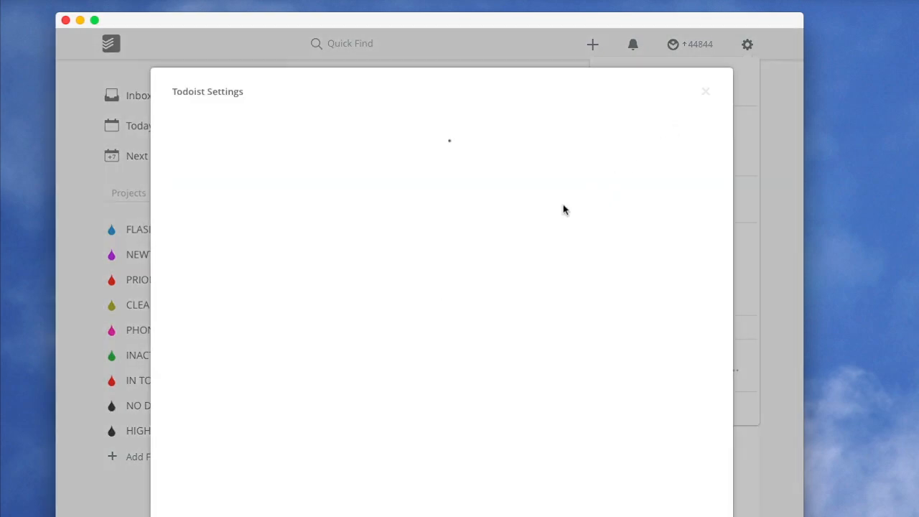
{"action": "scroll", "coordinate": [338, 276], "scroll_direction": "down", "scroll_amount": 1}
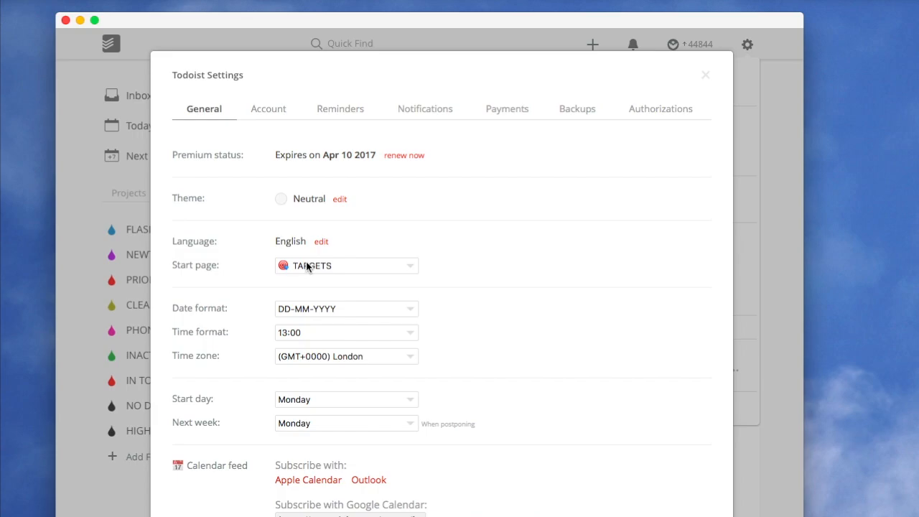
{"action": "left_click", "coordinate": [307, 267]}
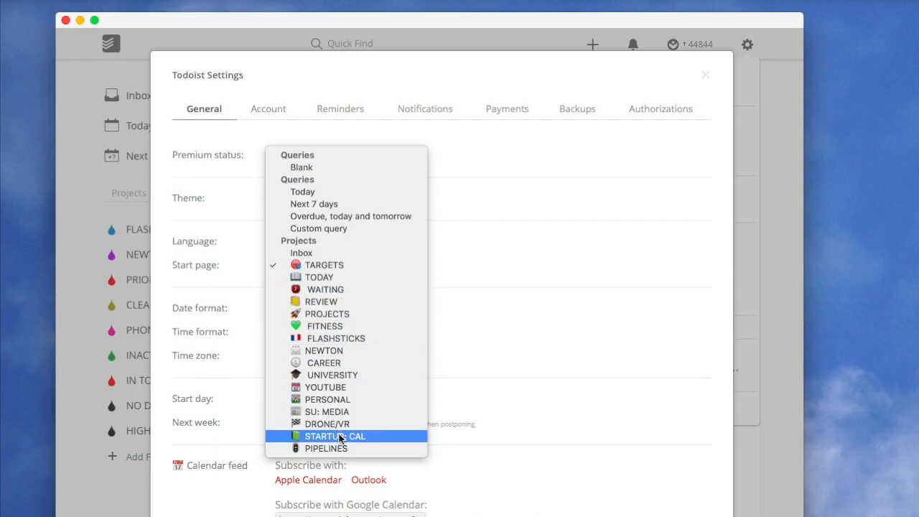
{"action": "left_click", "coordinate": [757, 214]}
{"action": "left_click", "coordinate": [757, 214]}
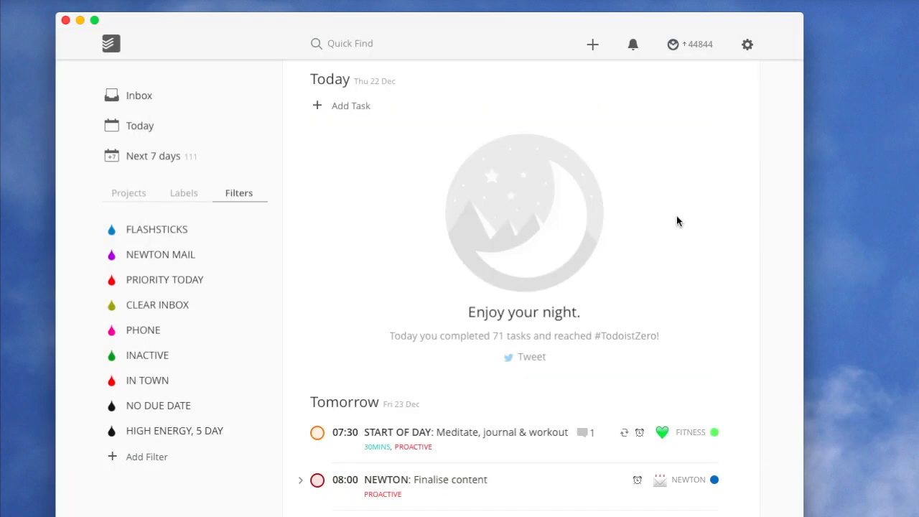
Change the PHONE filter's colour to blue and save it
{"action": "left_click", "coordinate": [259, 335]}
{"action": "left_click", "coordinate": [270, 349]}
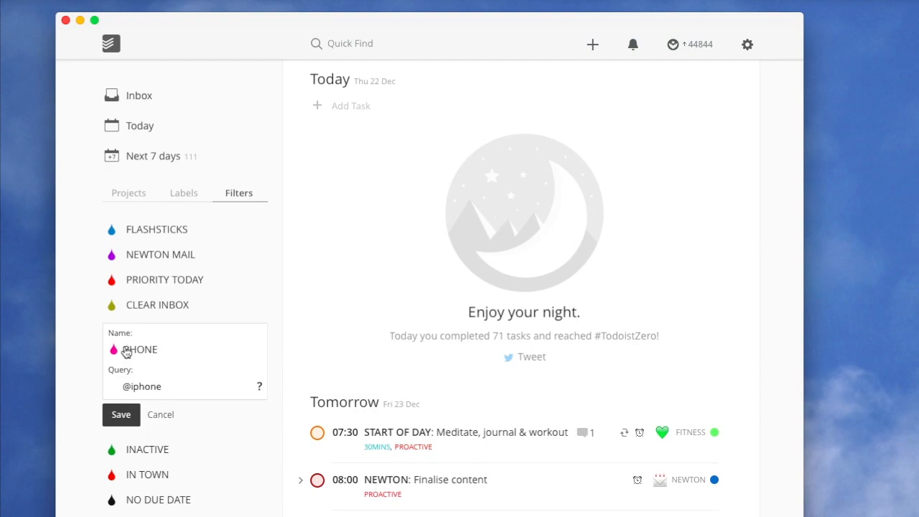
{"action": "left_click", "coordinate": [113, 351]}
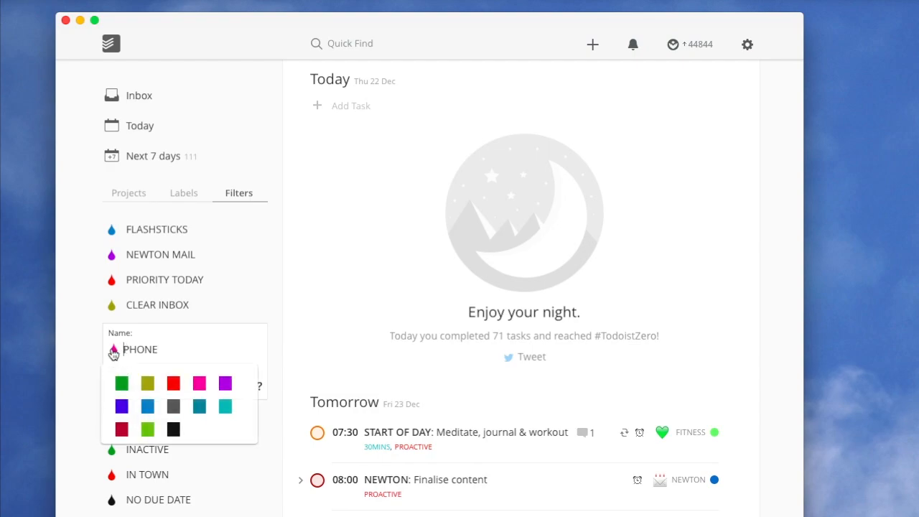
{"action": "left_click", "coordinate": [149, 386]}
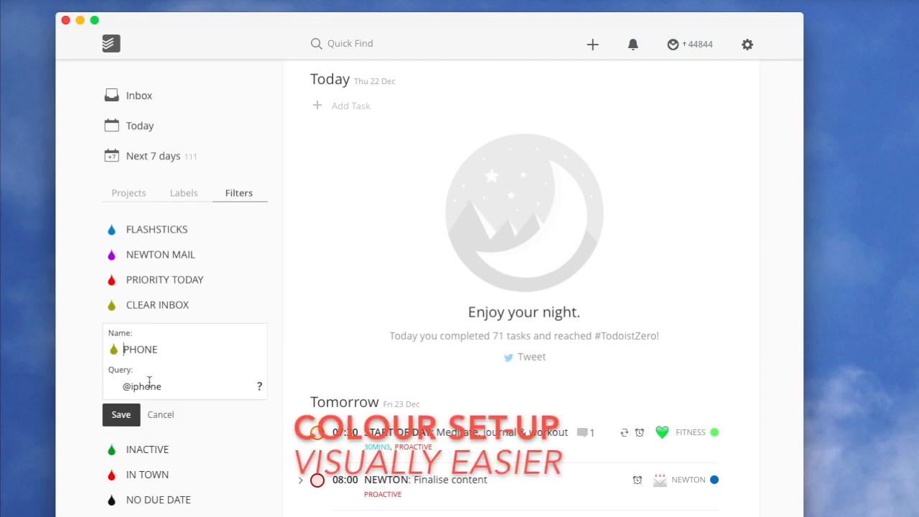
{"action": "left_click", "coordinate": [113, 351]}
{"action": "left_click", "coordinate": [147, 408]}
{"action": "left_click", "coordinate": [118, 415]}
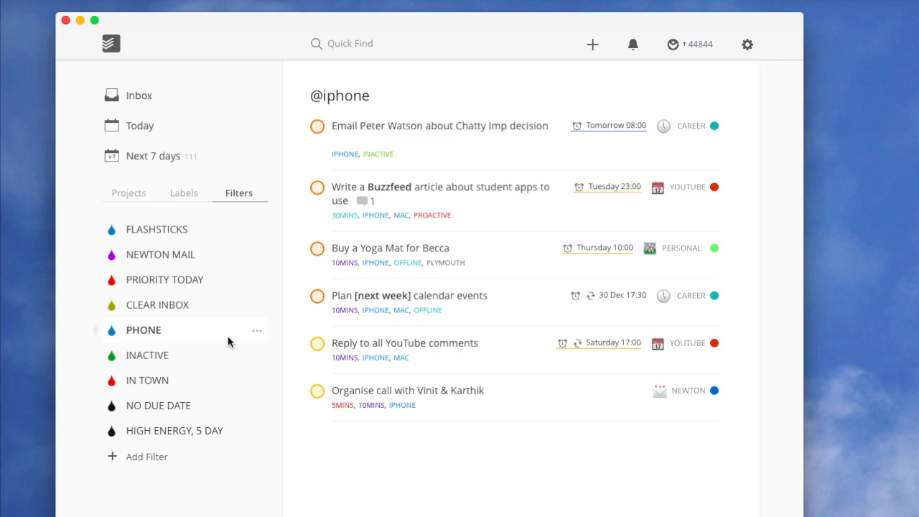
Look at the emoji-named projects, show the TODAY project, and return to the list of filters
{"action": "left_click", "coordinate": [125, 193]}
{"action": "left_click", "coordinate": [200, 256]}
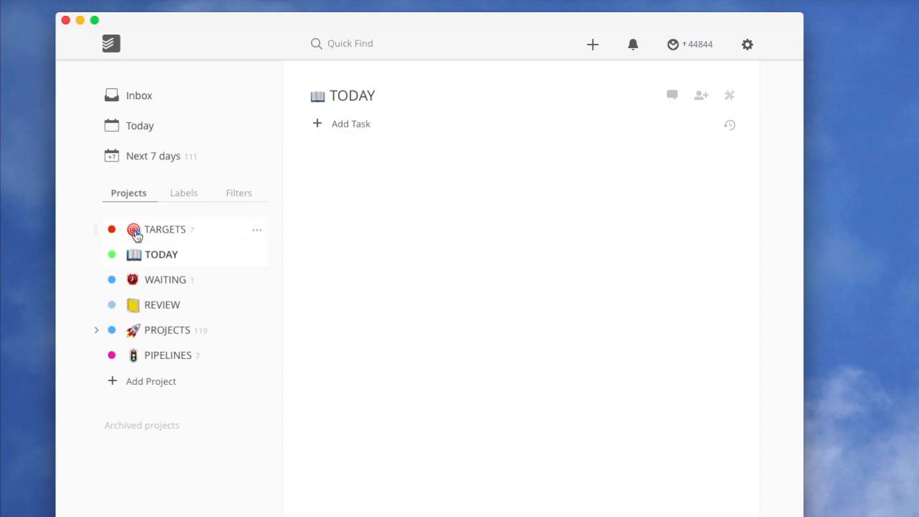
{"action": "left_click", "coordinate": [246, 194]}
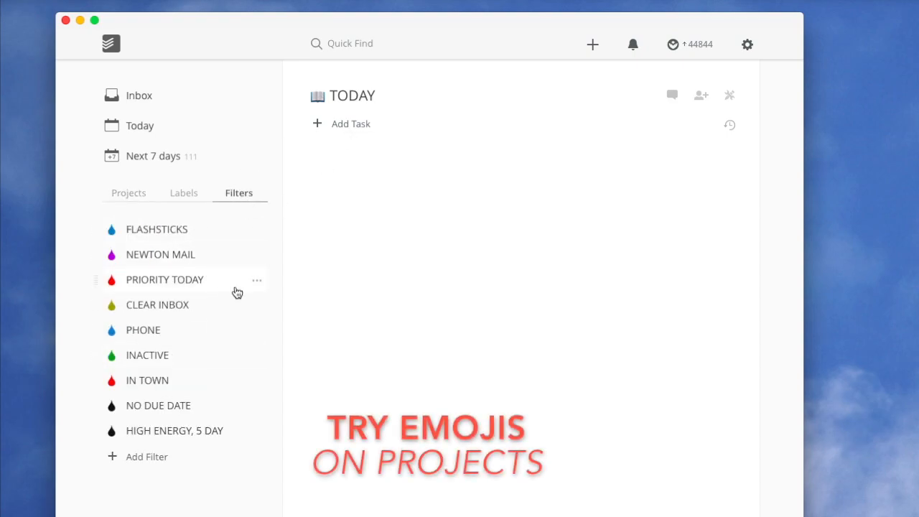